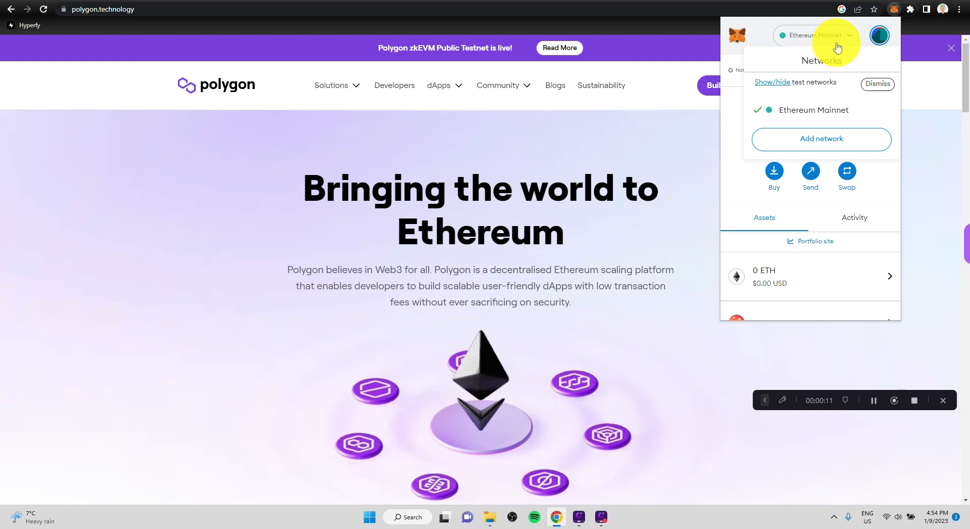
- Check which networks are available in the MetaMask wallet, then close the wallet
click(739, 34)
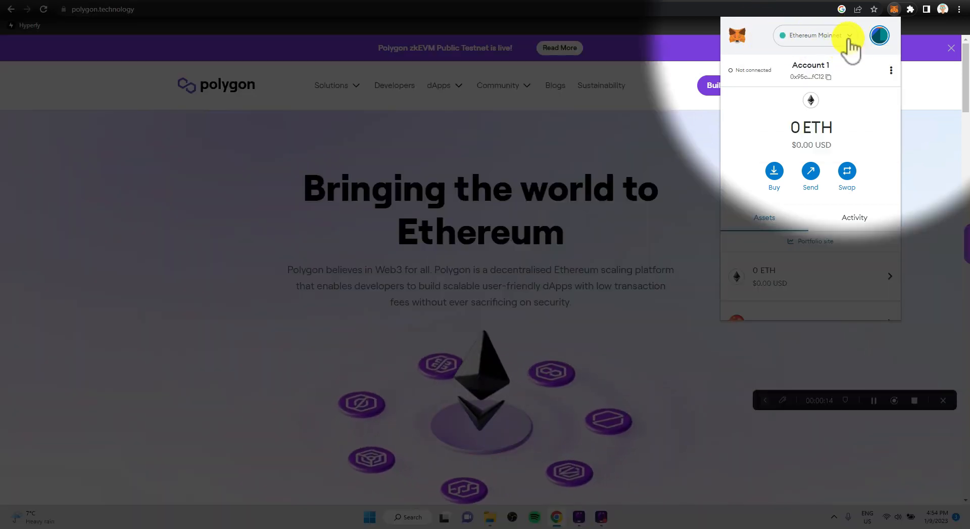
click(850, 37)
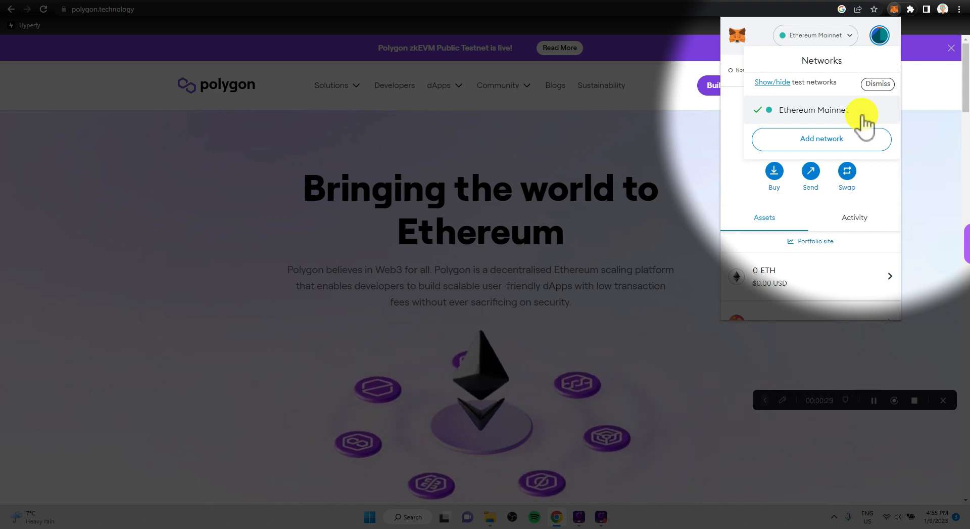
click(757, 39)
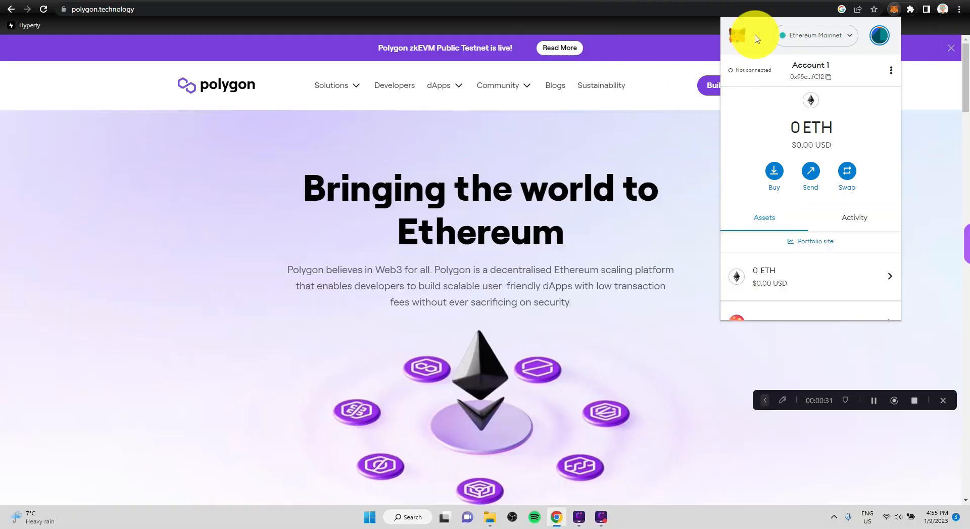
click(148, 294)
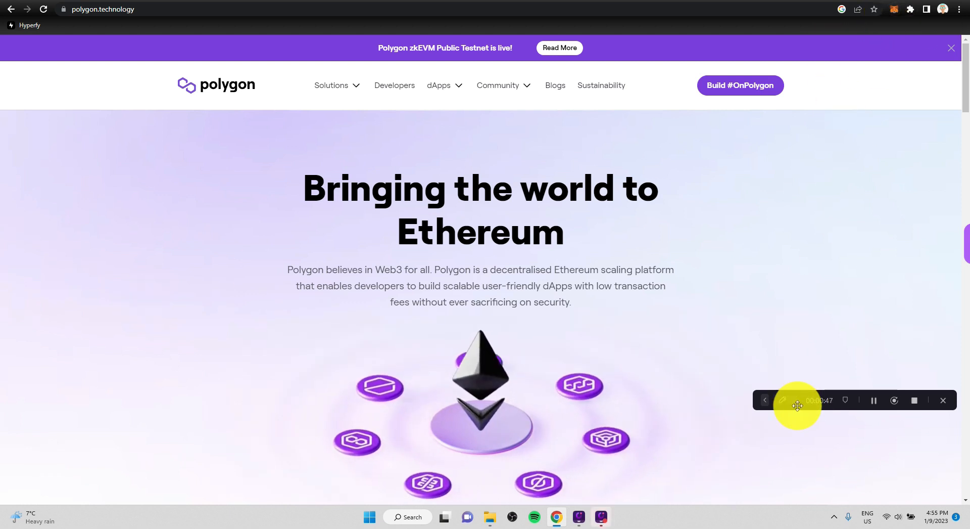
drag(795, 401, 792, 489)
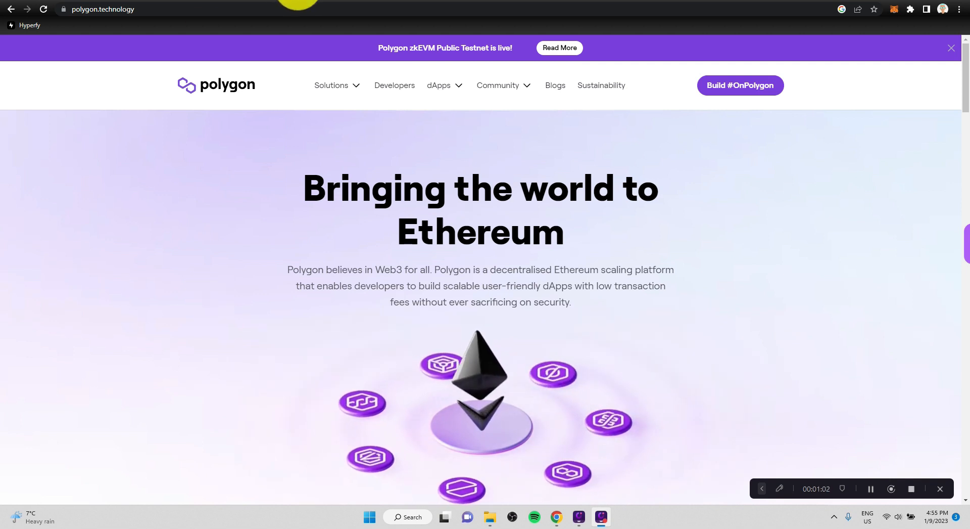
- View the PulseChain Testnet connection details on pulsechain.com and the list of EVM networks on coinguides.org
click(299, 1)
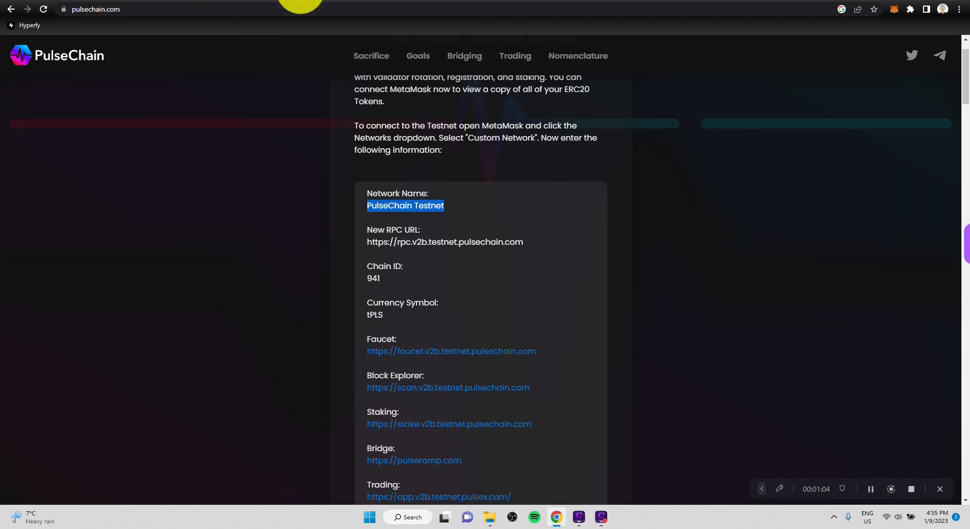
scroll(227, 258, up, 1)
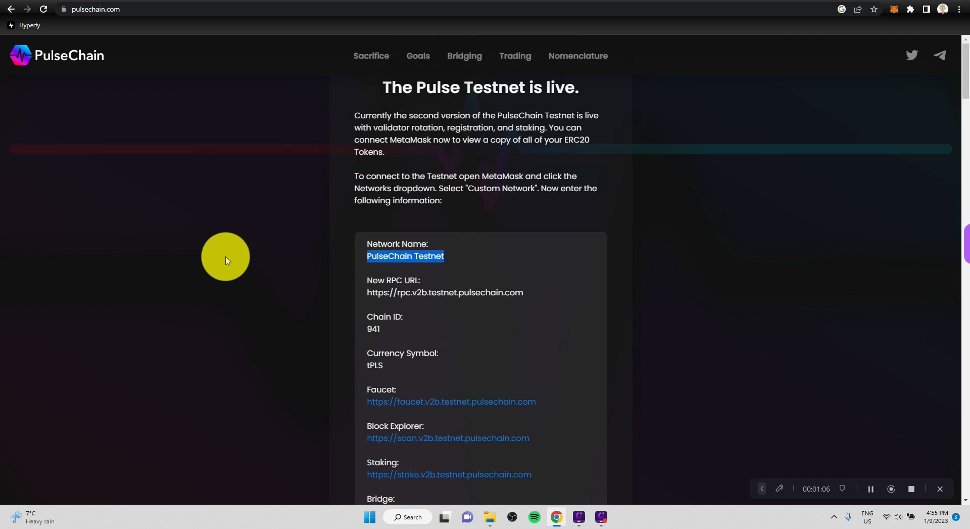
click(455, 2)
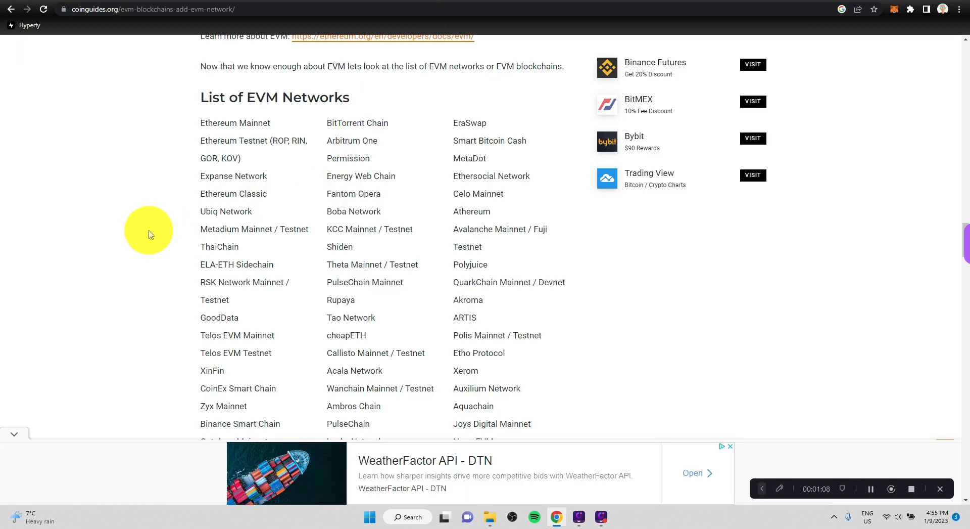
scroll(148, 234, down, 3)
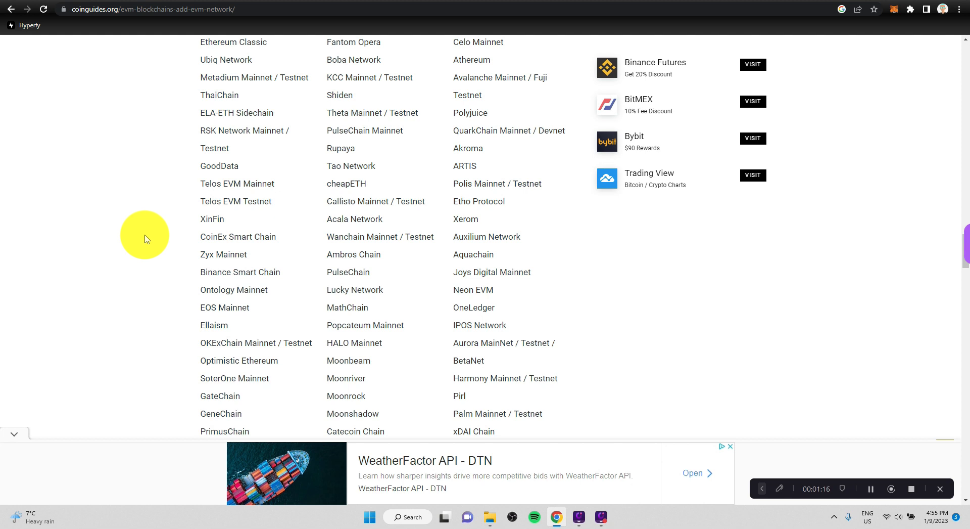
scroll(146, 238, up, 3)
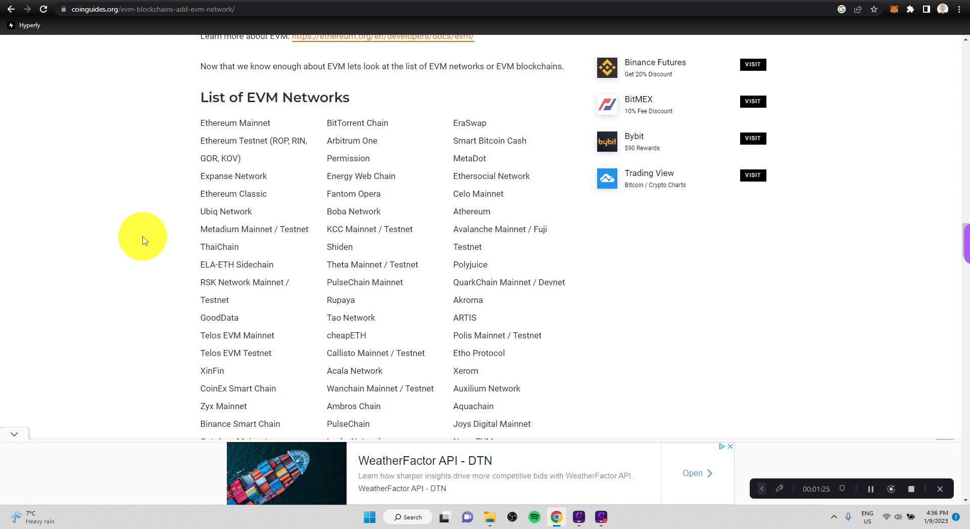
scroll(145, 241, up, 1)
scroll(142, 239, up, 1)
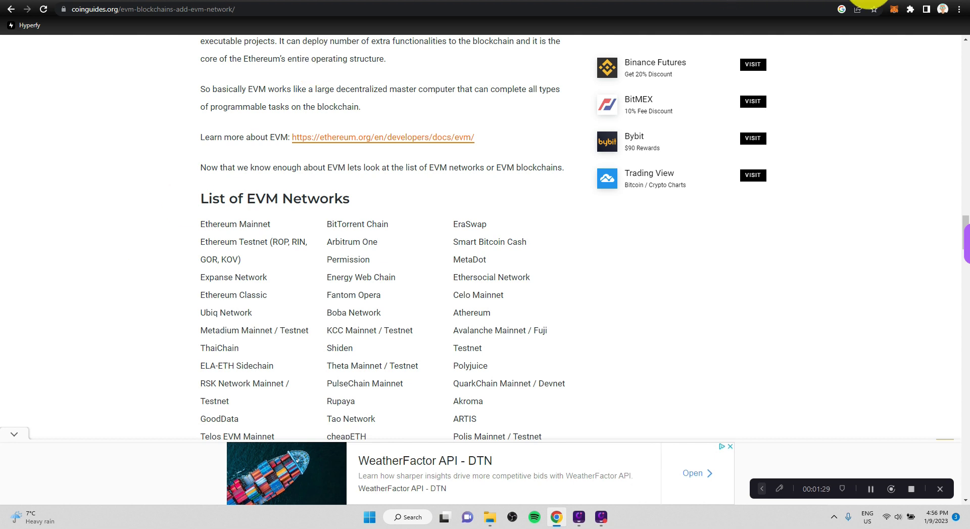
- Return to the Polygon website and open the MetaMask settings page for adding a network
click(893, 11)
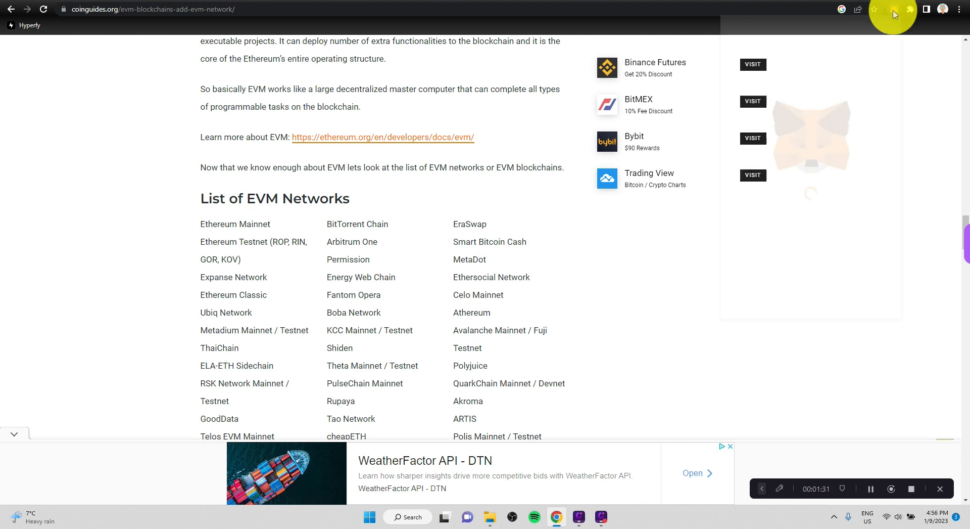
click(893, 11)
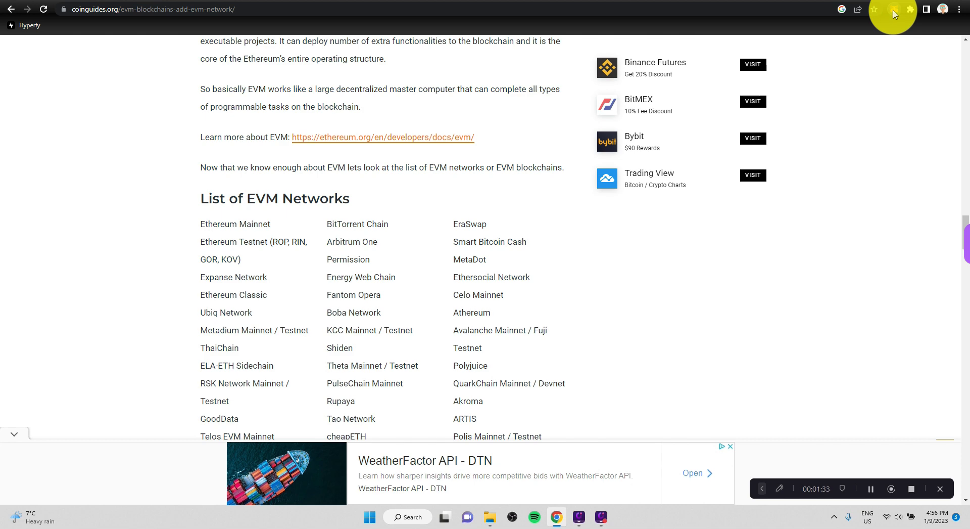
click(894, 12)
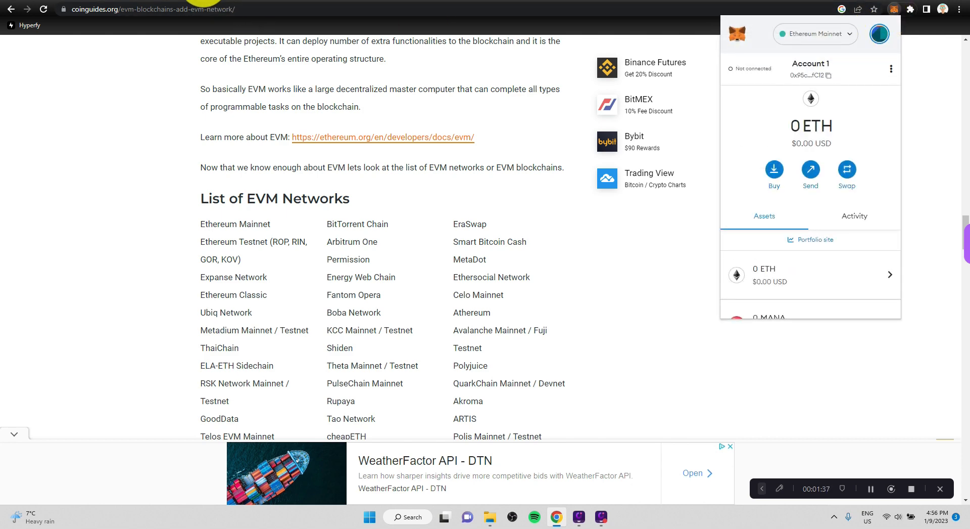
click(204, 1)
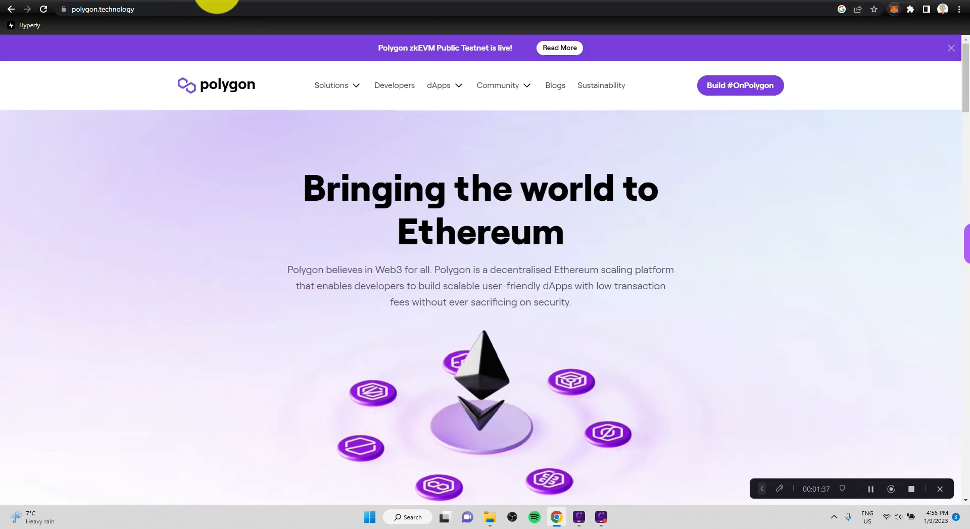
click(897, 12)
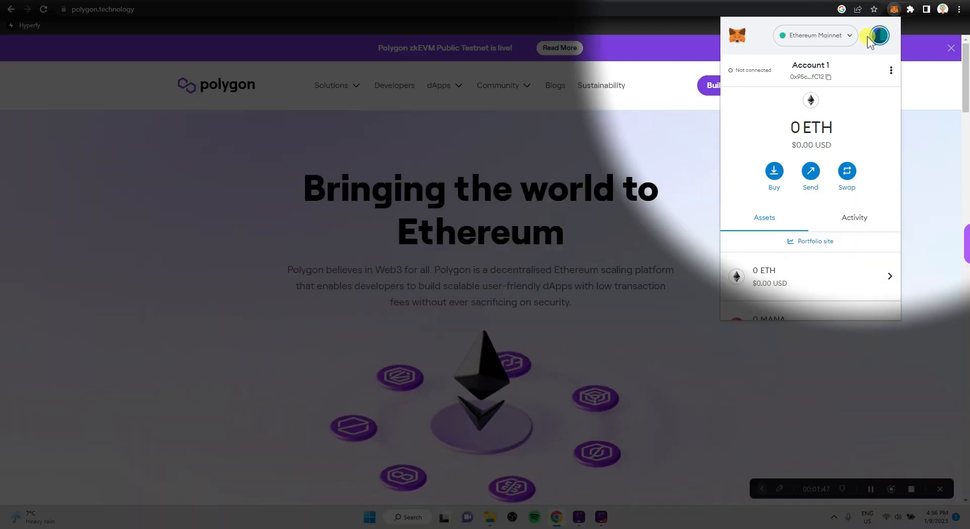
click(796, 36)
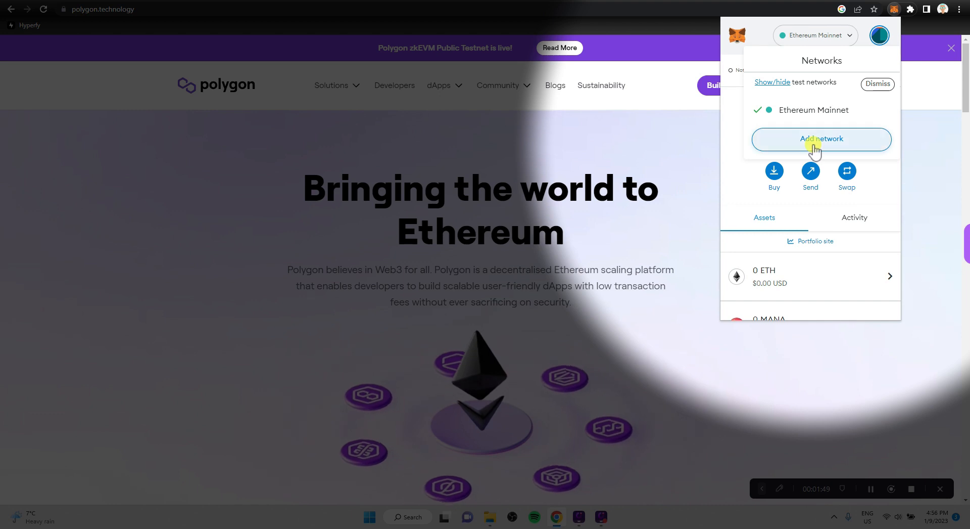
click(816, 144)
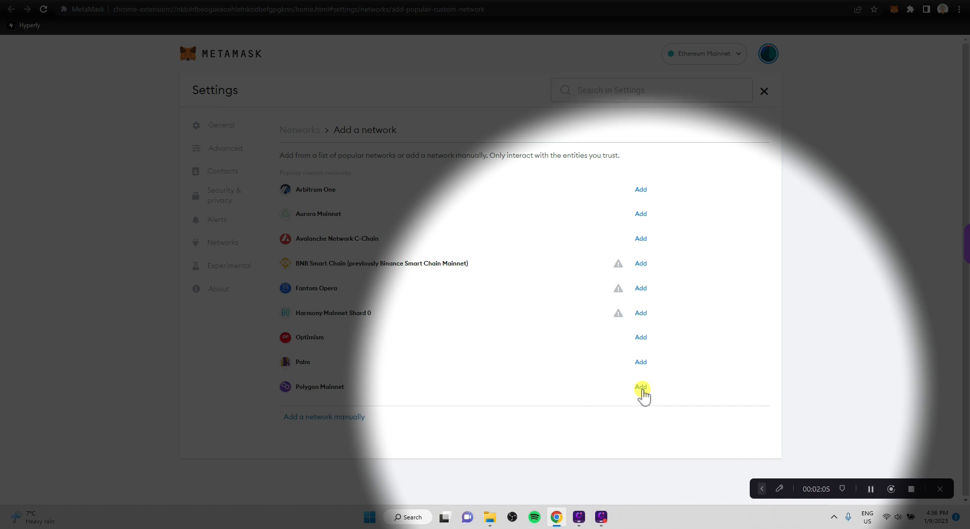
- Add Polygon Mainnet from the popular networks, approve it, and switch the wallet to it
click(640, 387)
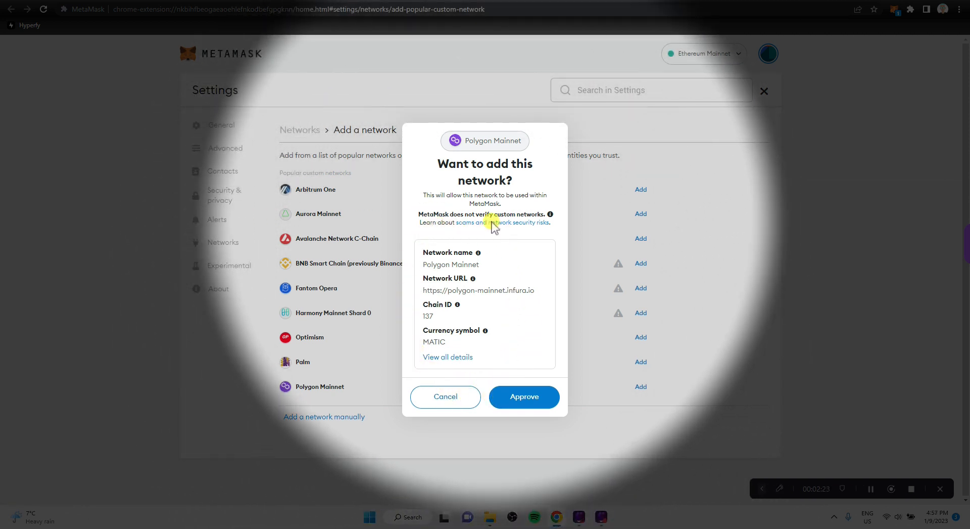
click(524, 400)
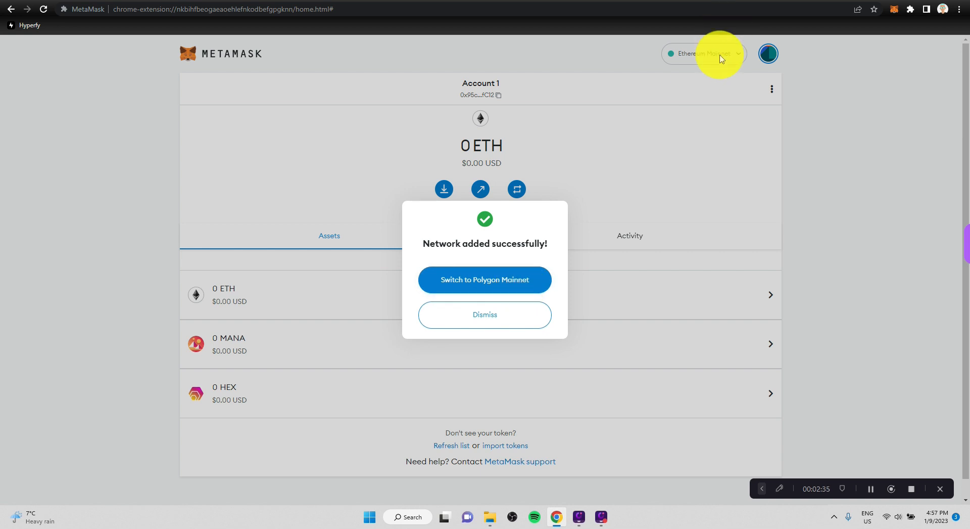
click(511, 289)
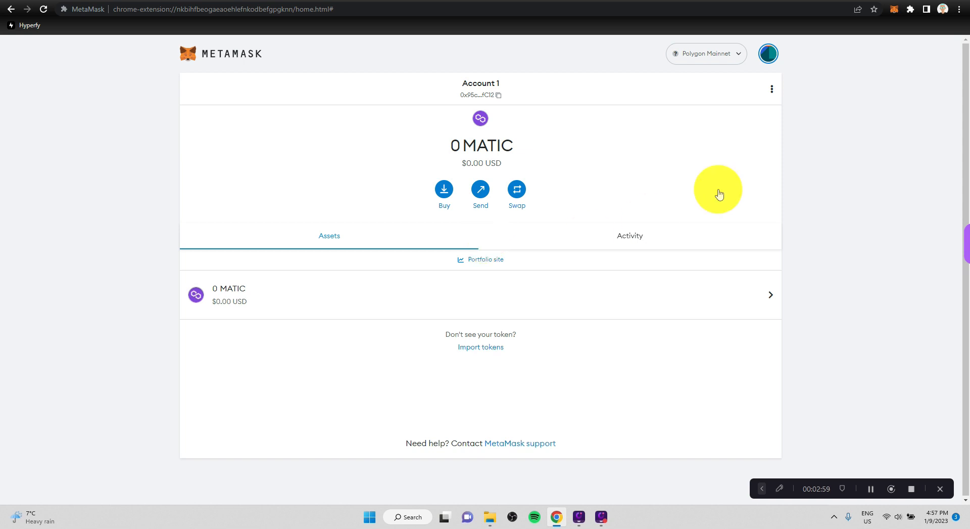
- Check the MetaMask wallet's network list and the assets held on Polygon Mainnet
click(893, 11)
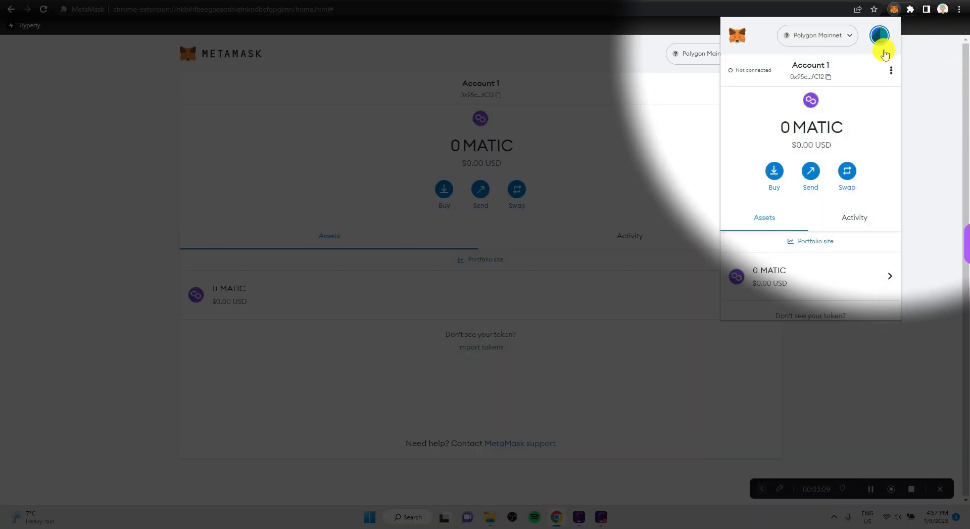
click(812, 40)
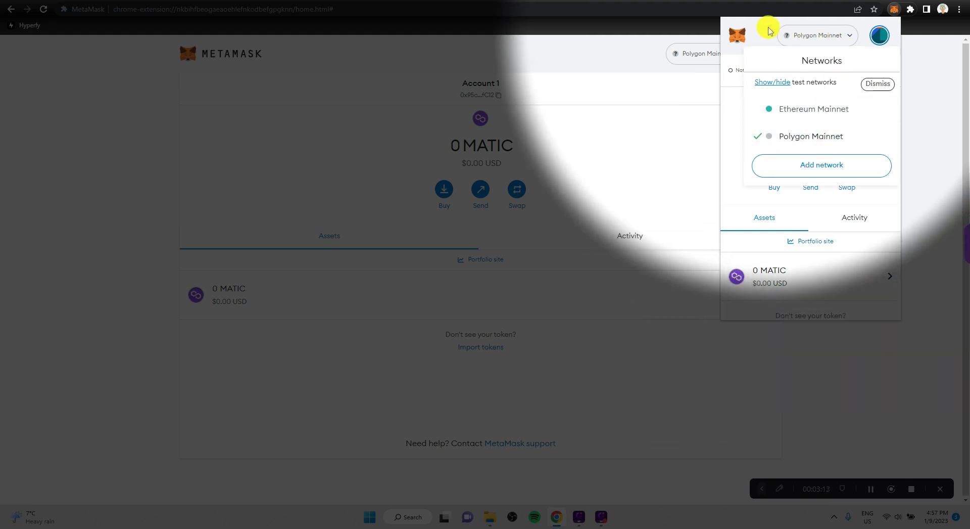
click(768, 28)
scroll(831, 295, down, 1)
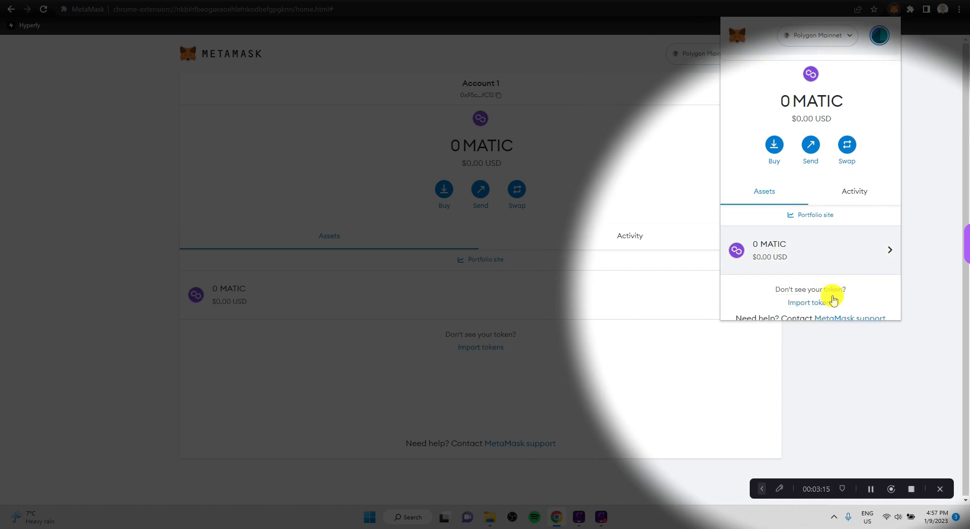
scroll(833, 299, down, 1)
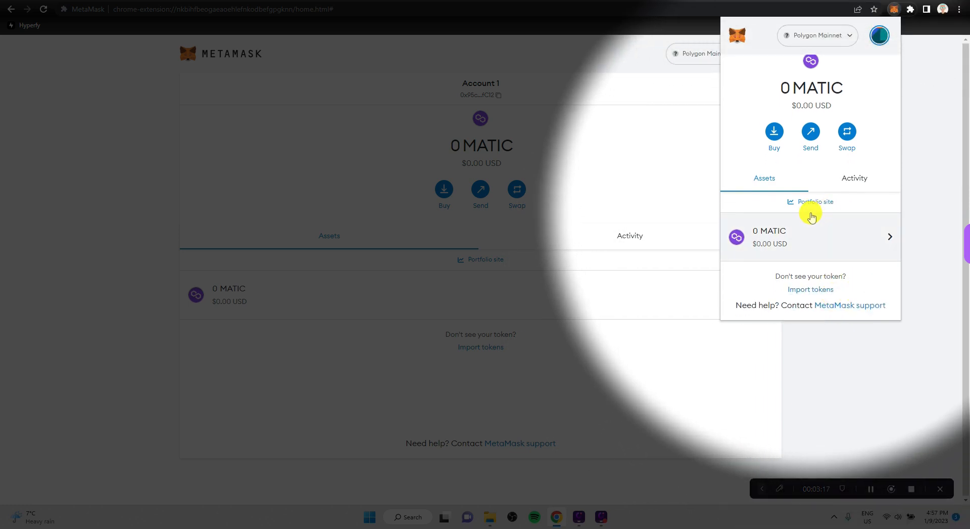
- Switch the wallet to Ethereum Mainnet, review its tokens, and reopen the network list
click(834, 31)
click(807, 114)
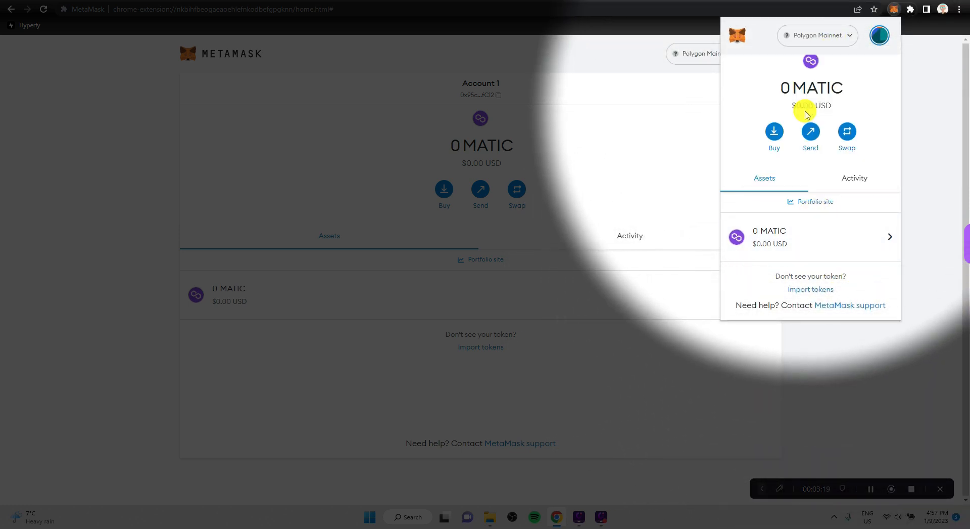
scroll(805, 225, down, 2)
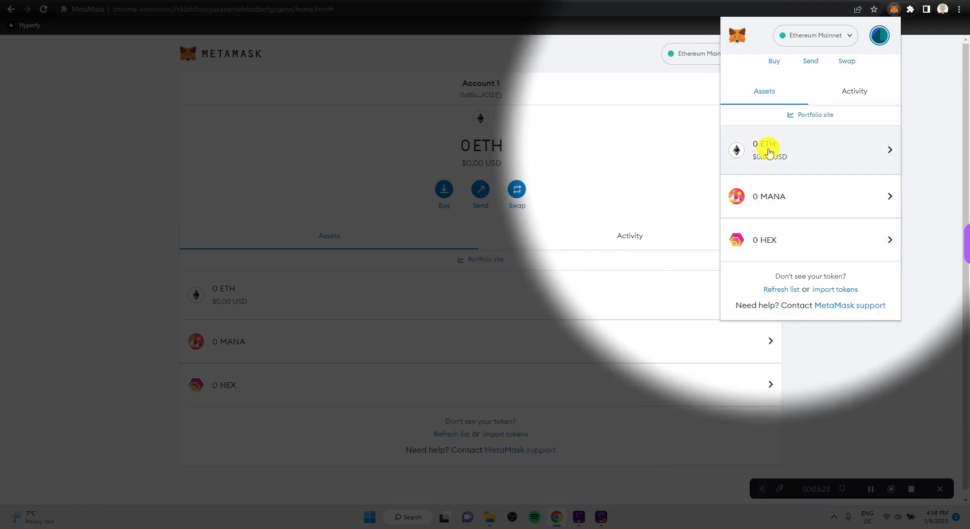
scroll(801, 210, up, 3)
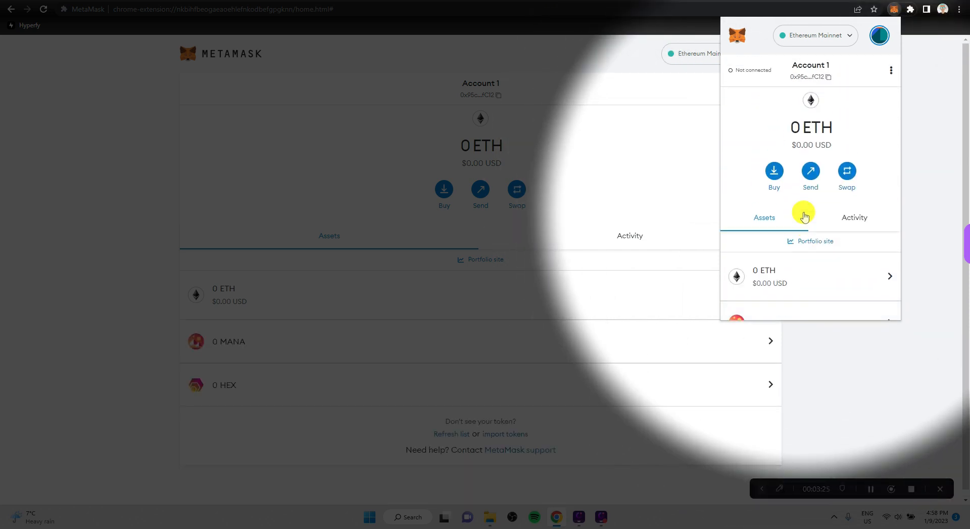
click(848, 39)
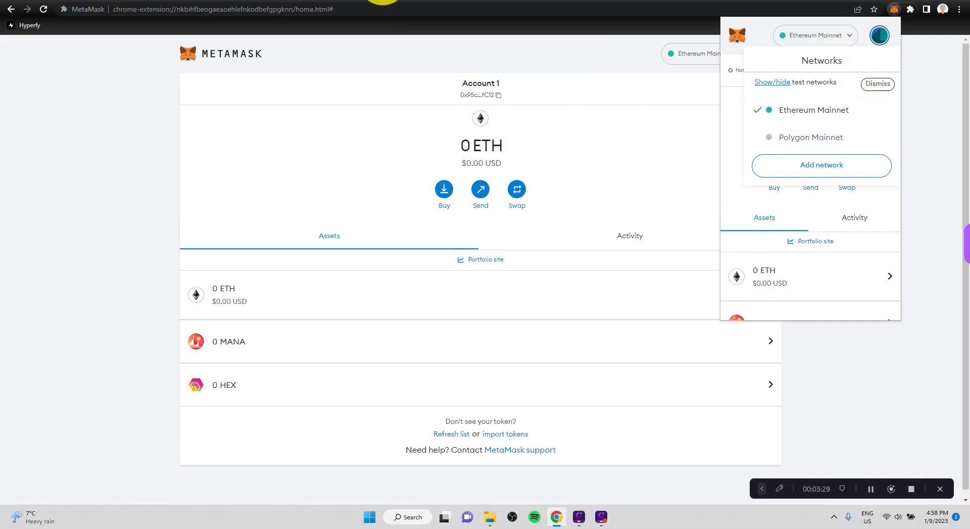
- Review the list of EVM networks on the coinguides.org page
click(383, 1)
scroll(552, 282, down, 3)
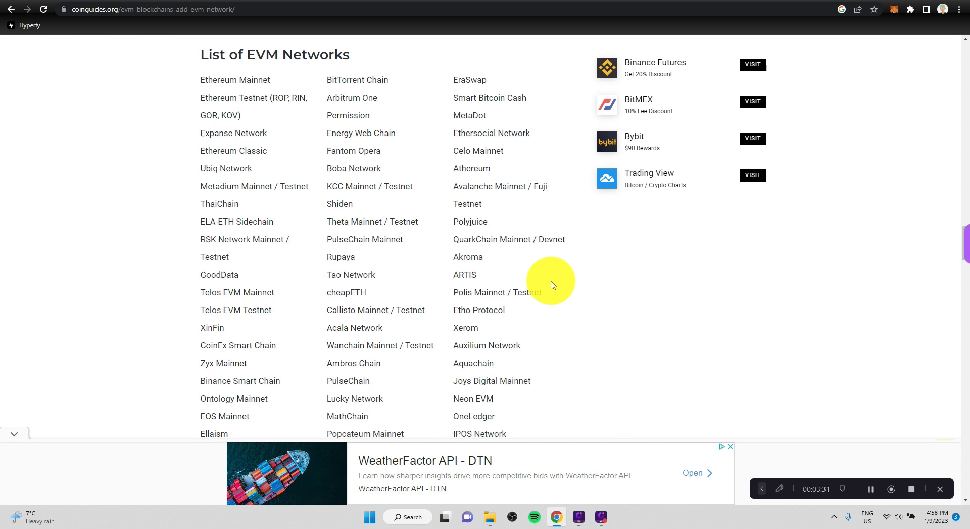
scroll(552, 283, up, 5)
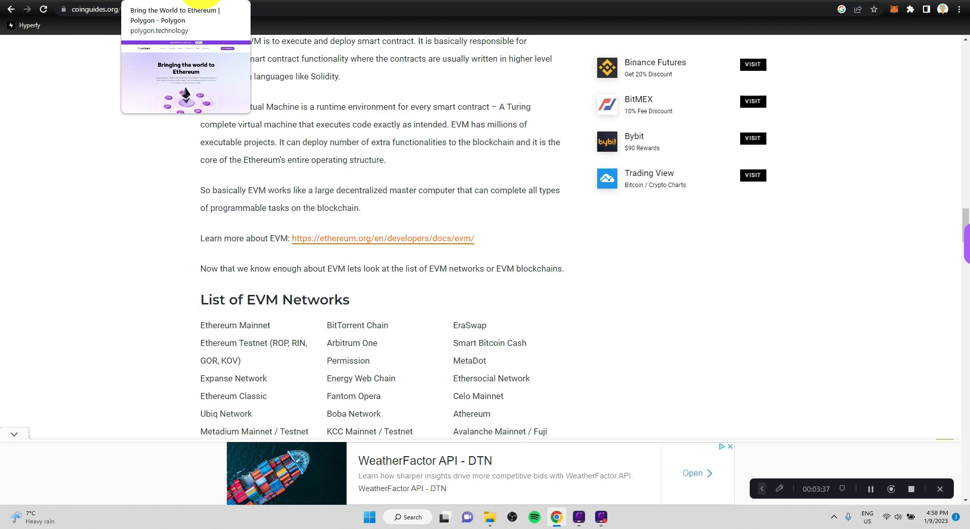
- Go to the PulseChain website and examine the testnet's network name, RPC URL, chain ID and currency symbol
click(201, 2)
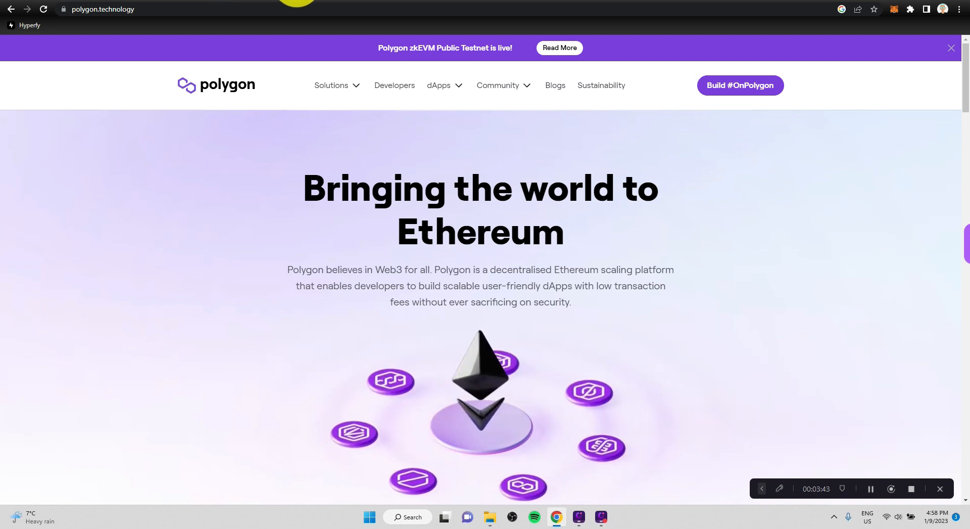
click(297, 1)
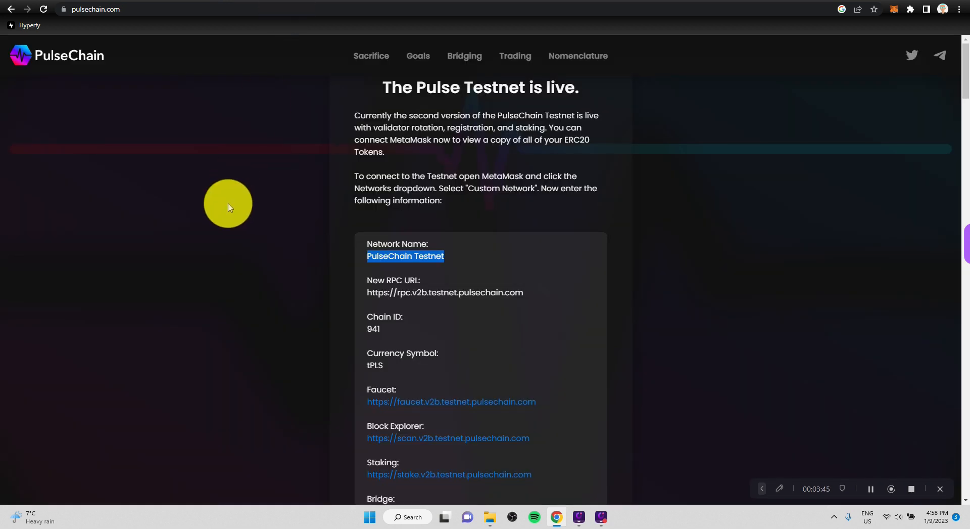
scroll(228, 206, down, 3)
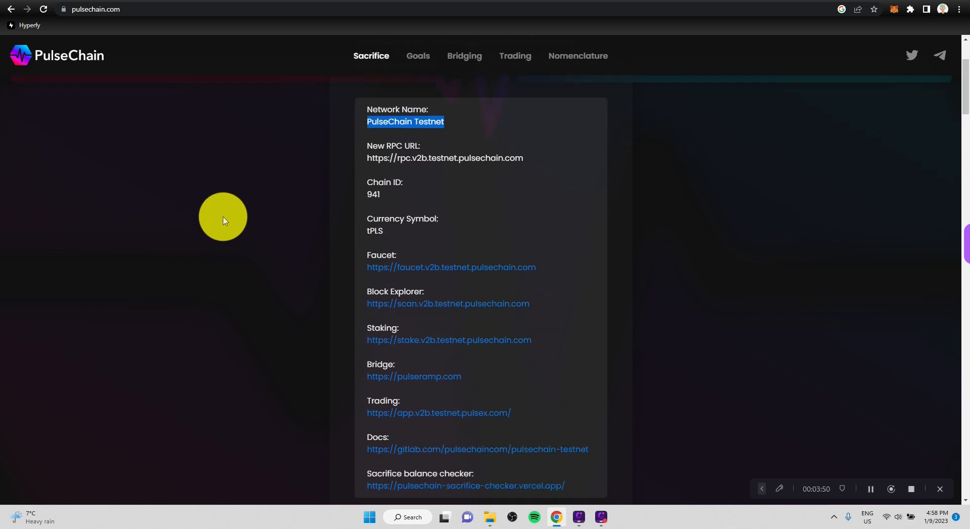
scroll(489, 229, up, 2)
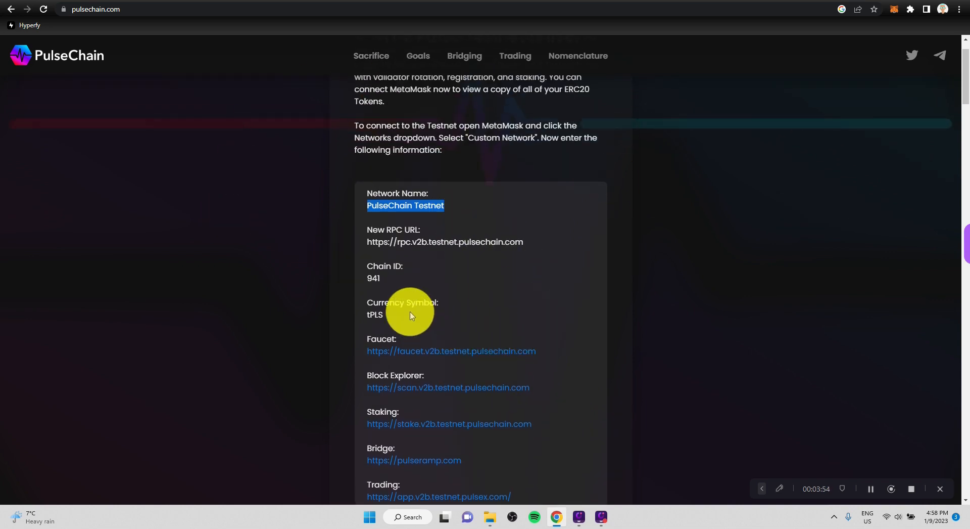
- Highlight the PulseChain testnet's RPC URL, chain ID and currency symbol, and open the form for manually adding a network in MetaMask's network settings
drag(385, 315, 369, 227)
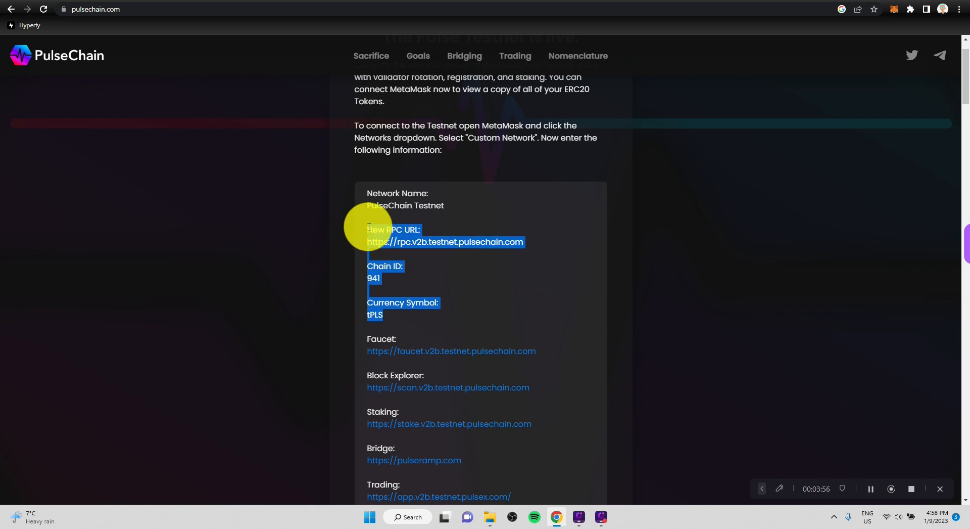
scroll(570, 271, up, 1)
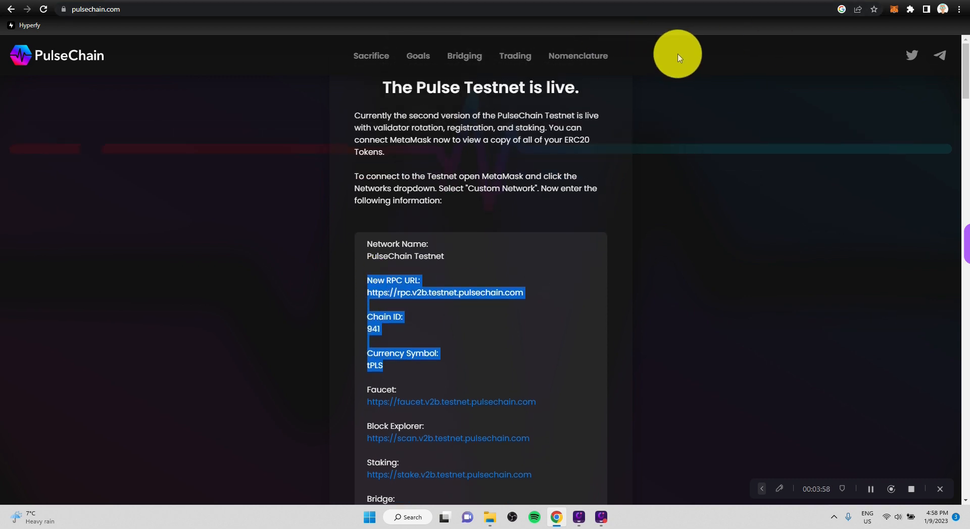
click(896, 10)
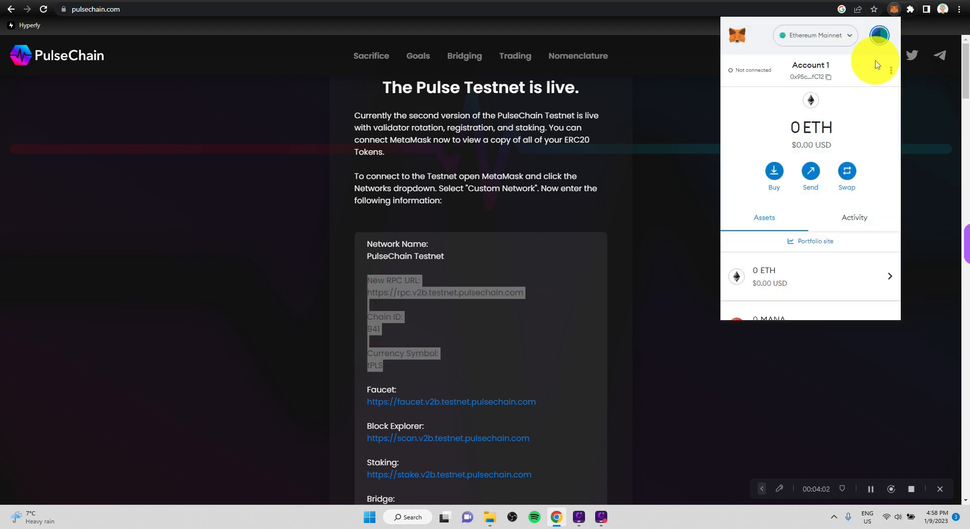
click(879, 35)
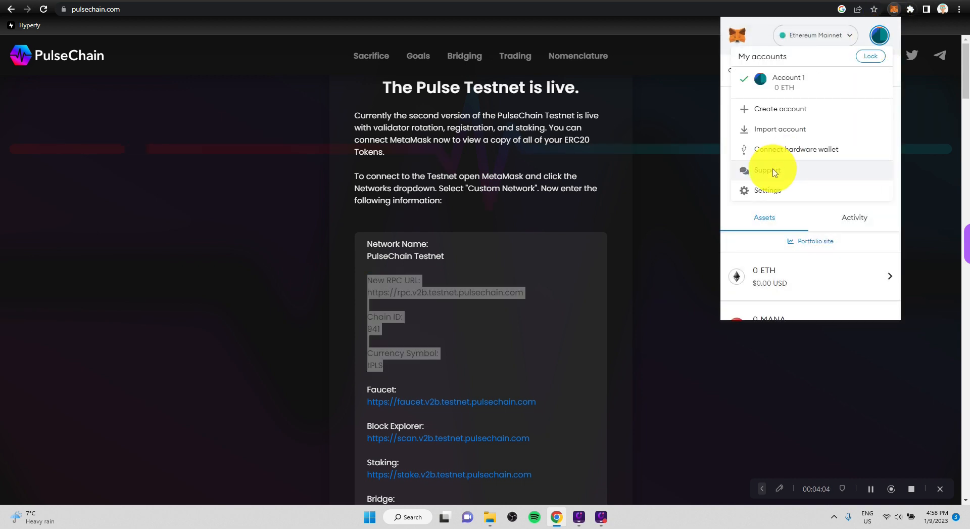
click(767, 191)
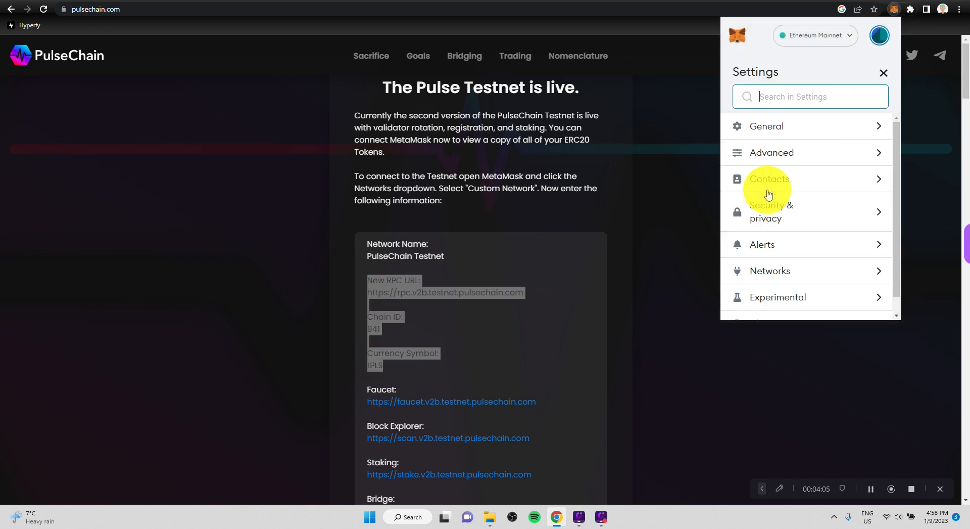
click(792, 277)
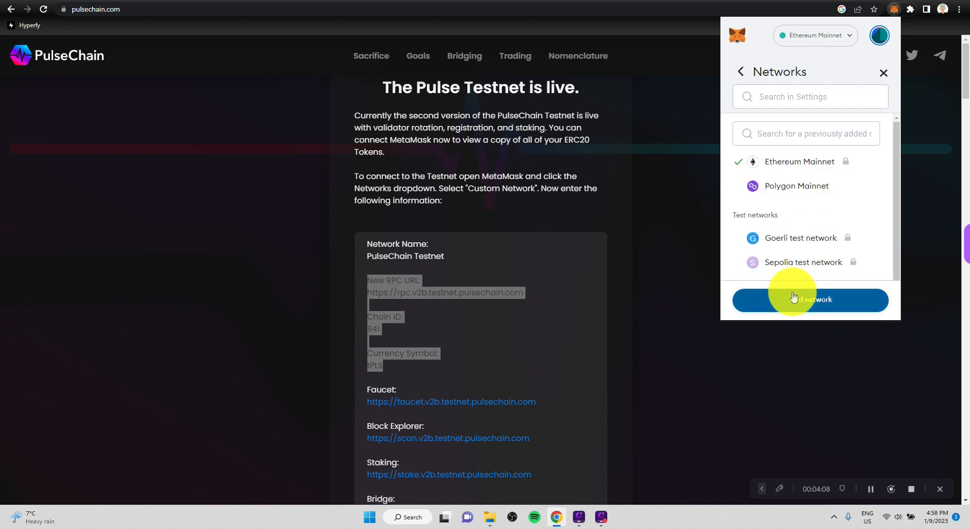
click(793, 299)
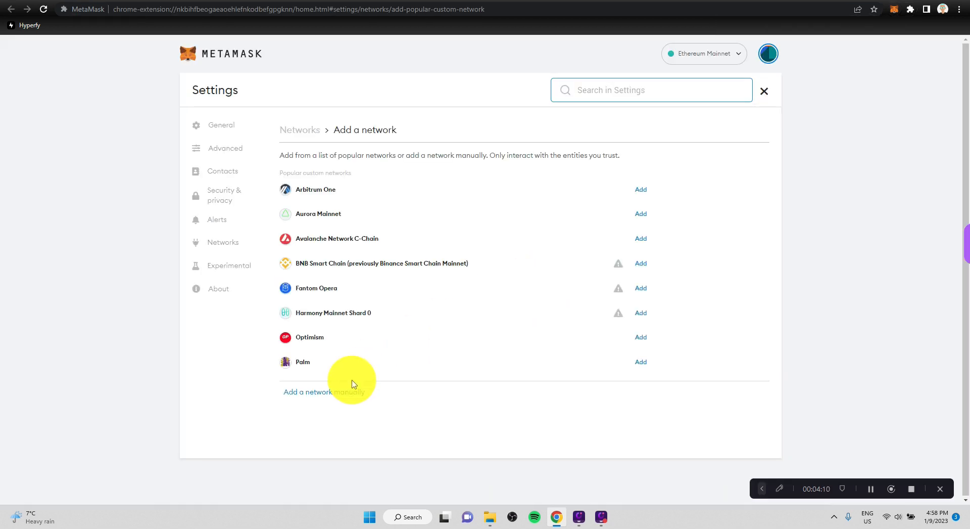
click(320, 392)
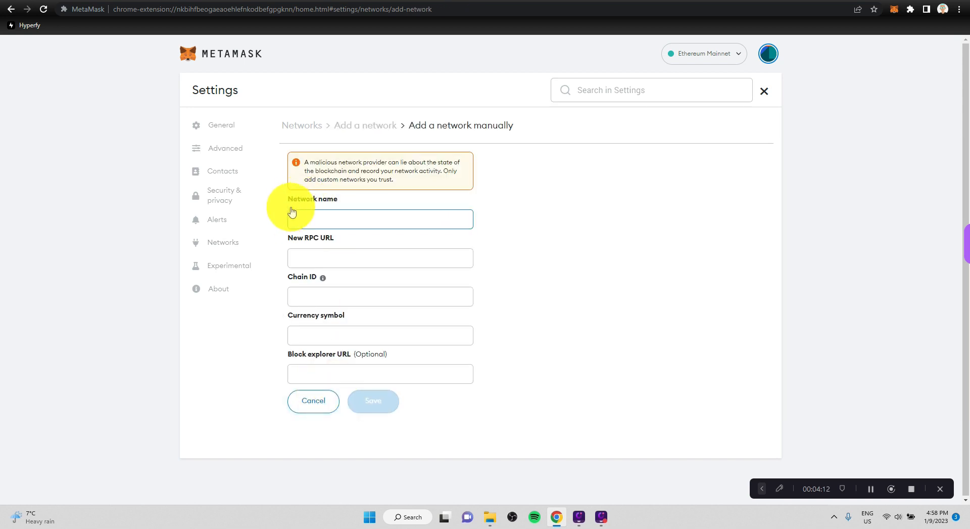